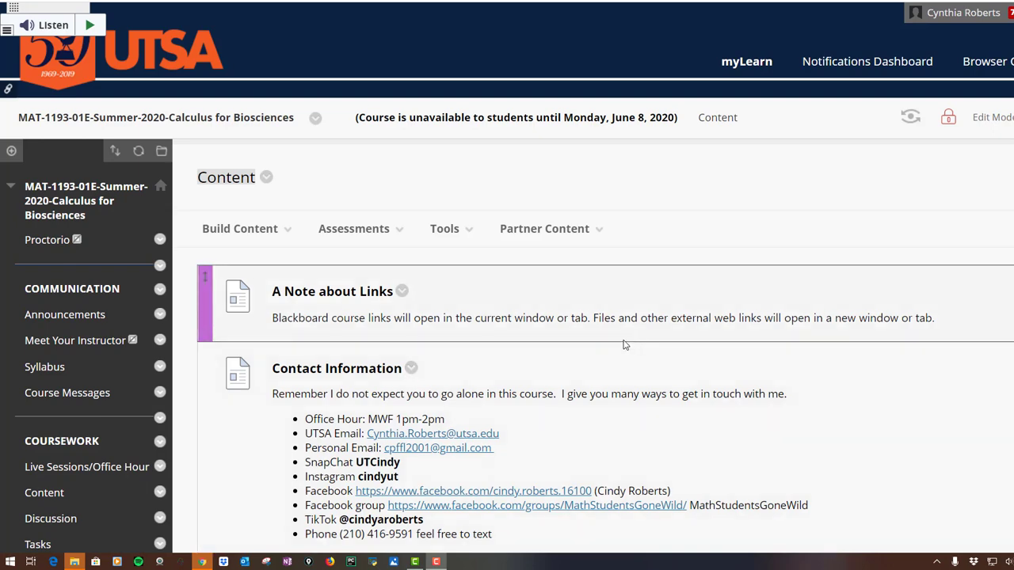
Open the Lecture Videos folder in the course content
scroll(693, 363, "down", 4)
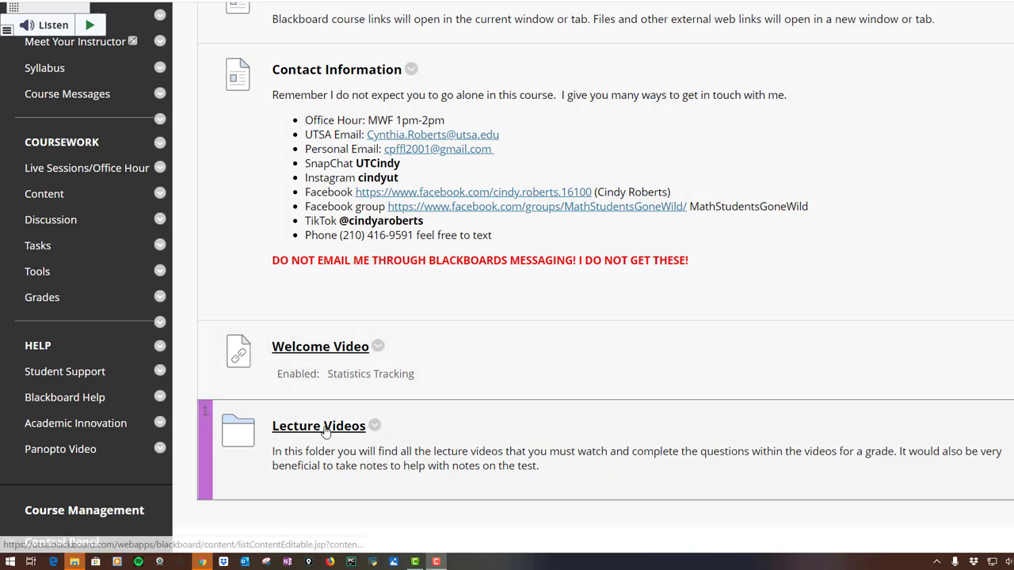
scroll(262, 255, "up", 4)
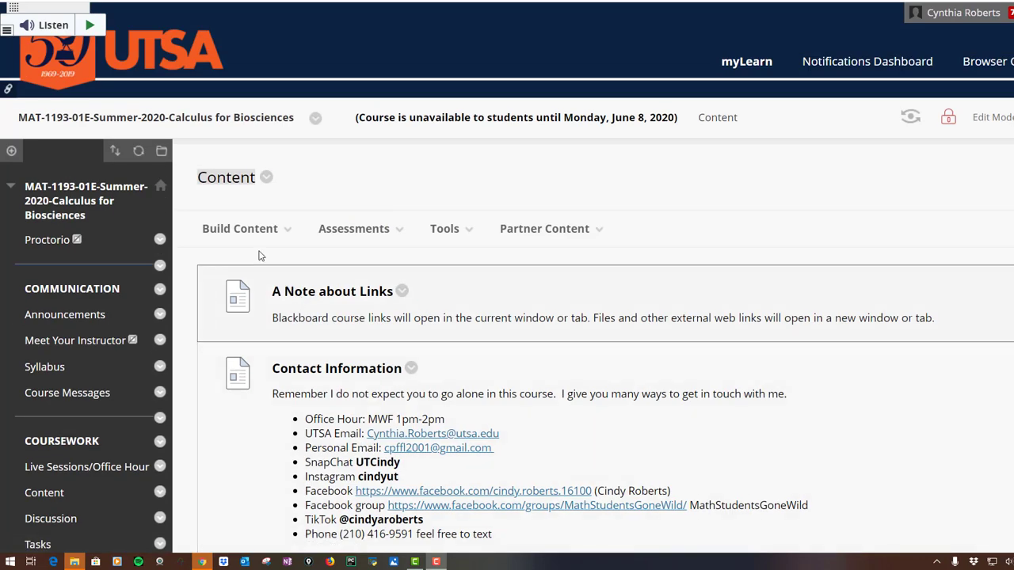
left_click(253, 237)
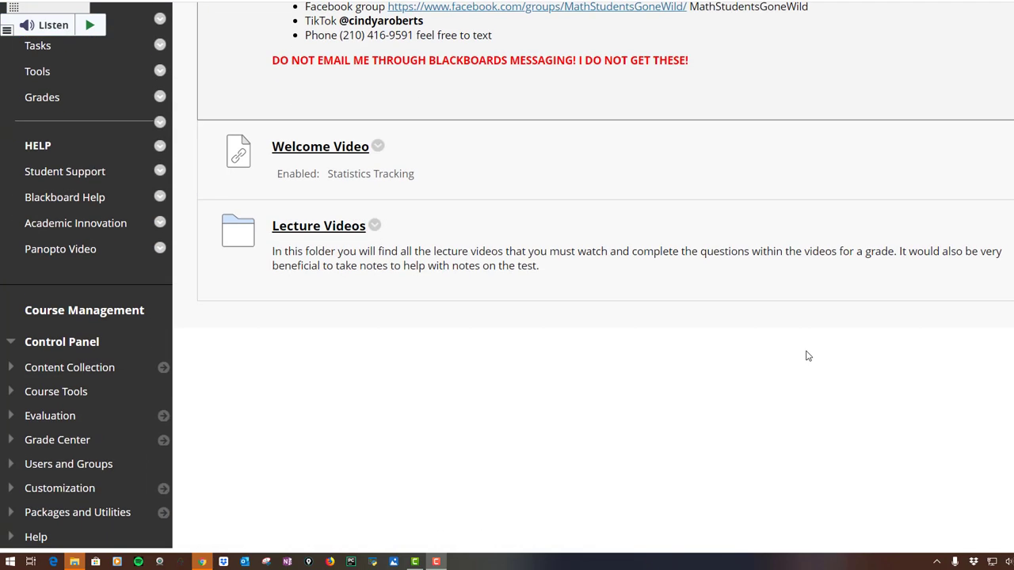
left_click(324, 229)
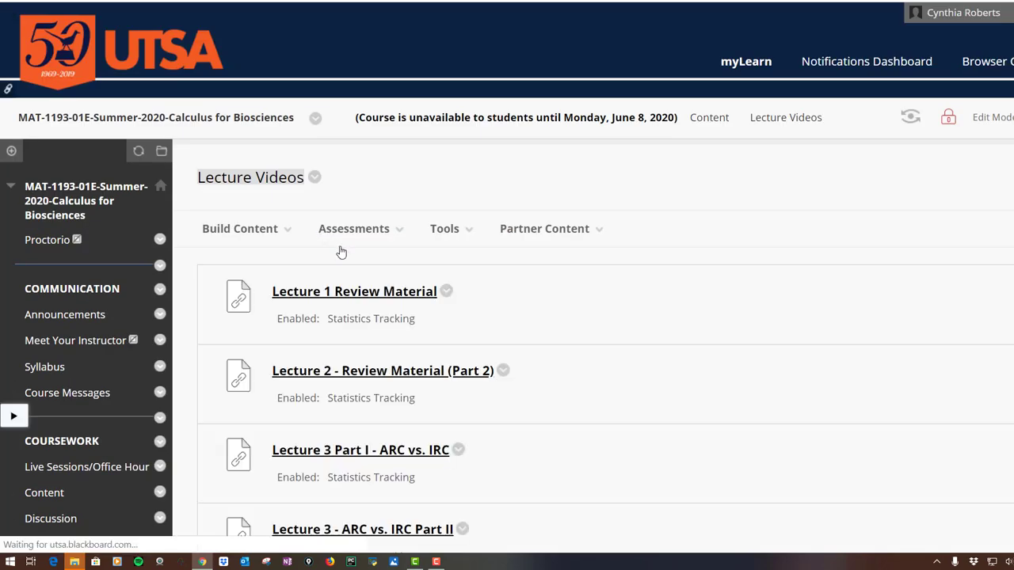
Start creating a PlayPosit content item in the Lecture Videos folder
left_click(242, 231)
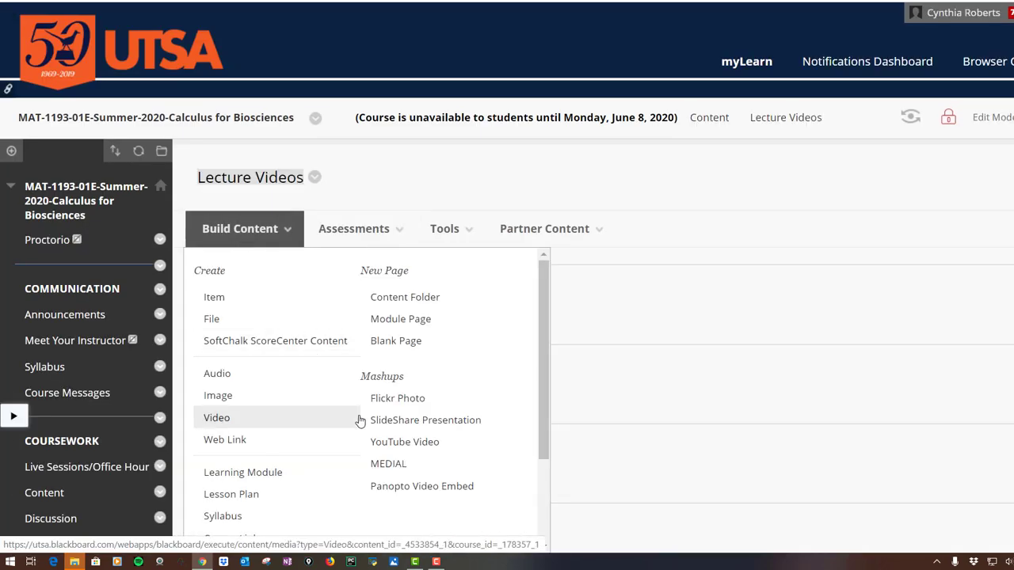
scroll(357, 480, "down", 6)
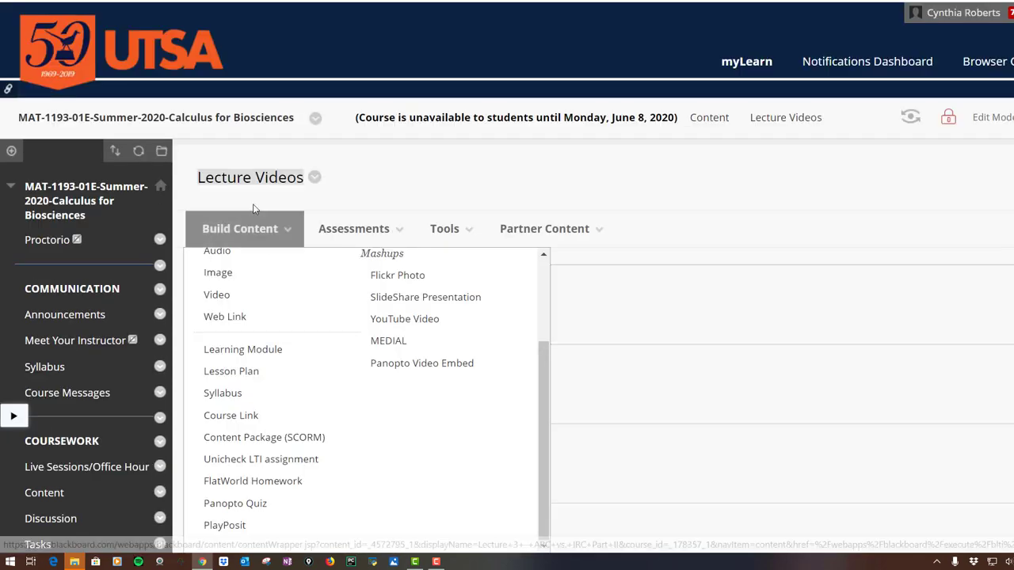
left_click(246, 222)
left_click(240, 228)
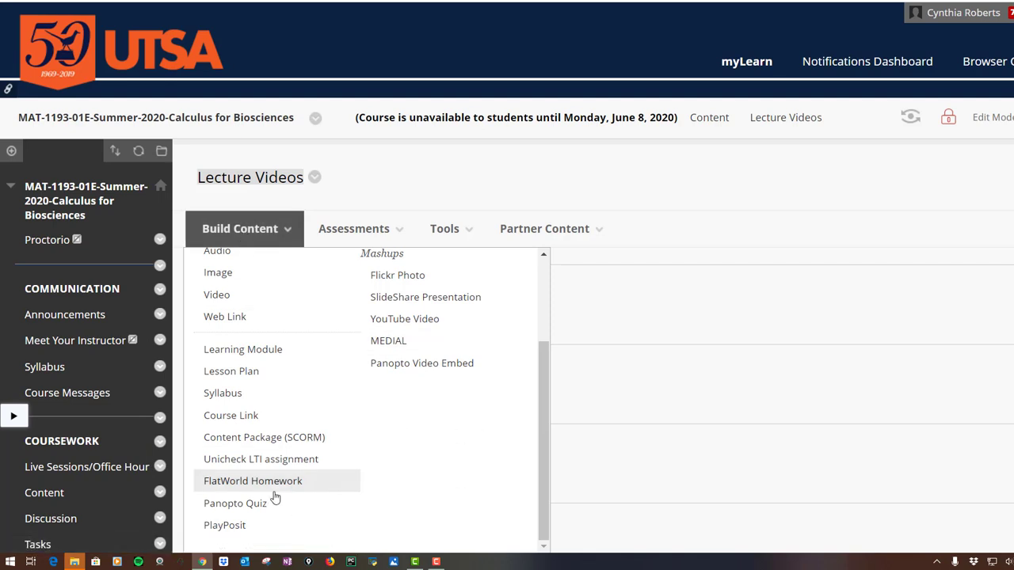
left_click(242, 532)
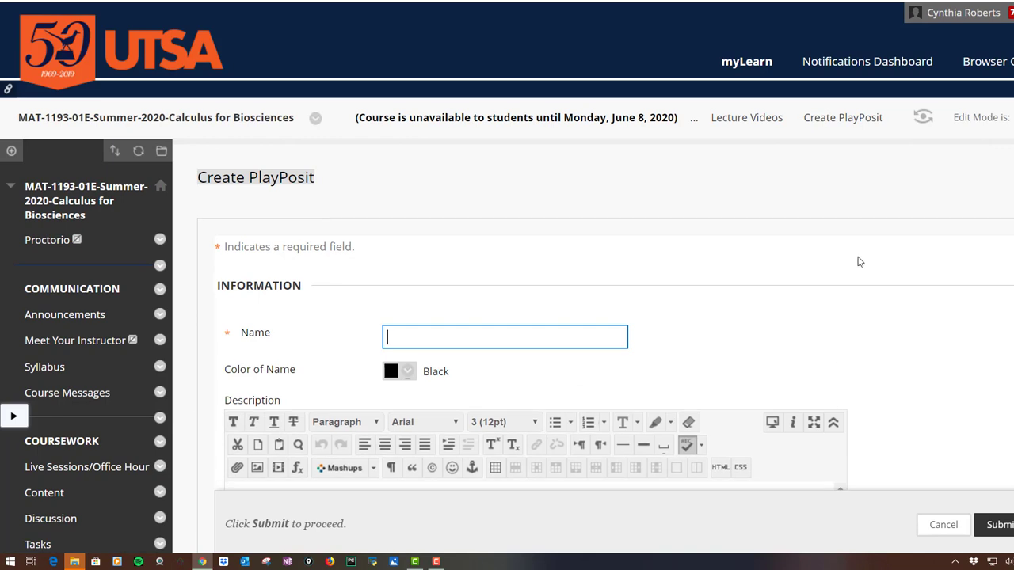
Name the PlayPosit item "Lecture 4 - Derivative Functions, Tangent Line Approximation & Graphs"
type("Lecture 4")
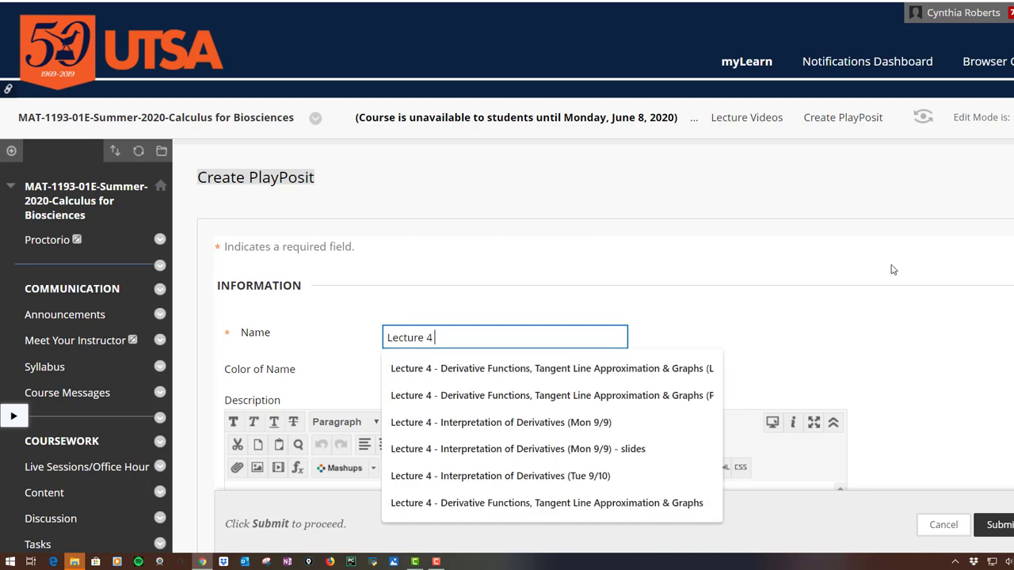
left_click(624, 369)
key("BackSpace")
key("BackSpace")
key("BackSpace")
key("BackSpace")
key("BackSpace")
key("BackSpace")
key("BackSpace")
key("BackSpace")
key("BackSpace")
key("BackSpace")
key("BackSpace")
key("BackSpace")
key("BackSpace")
key("BackSpace")
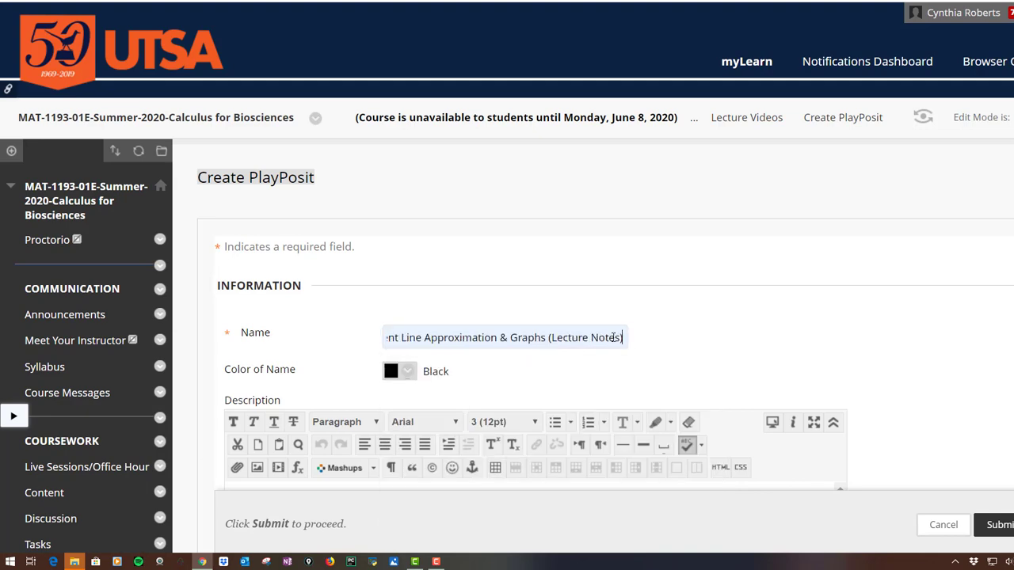
key("BackSpace")
key("BackSpace")
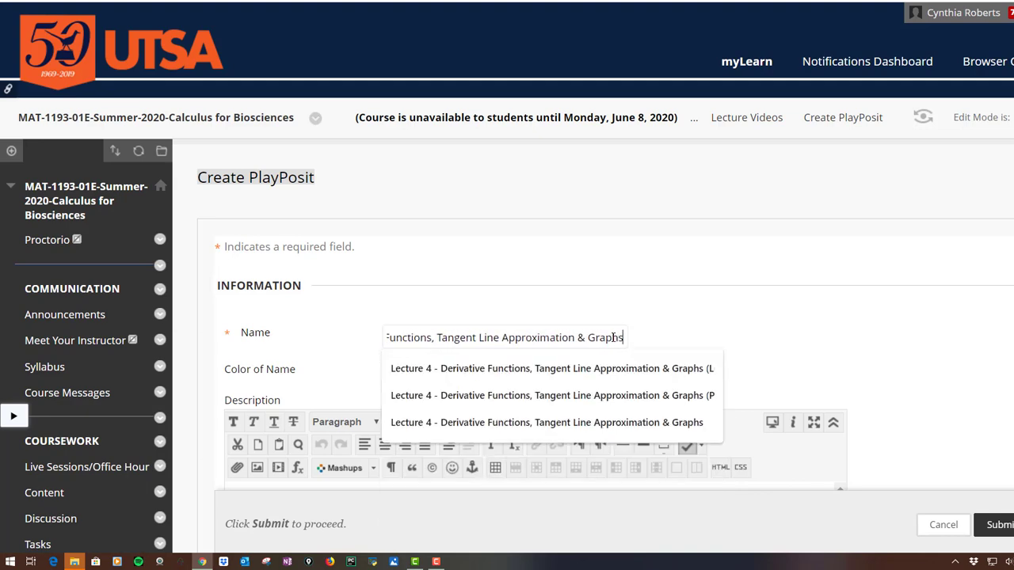
left_click(802, 312)
Enable evaluation for the PlayPosit item, and discard the item after reviewing its grading and date options
scroll(872, 357, "down", 2)
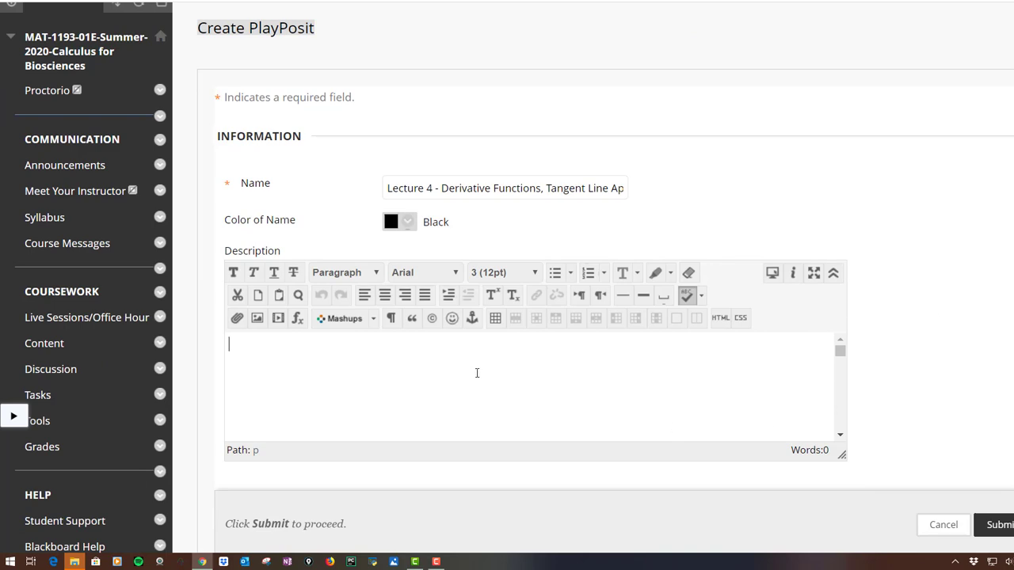
scroll(477, 373, "down", 4)
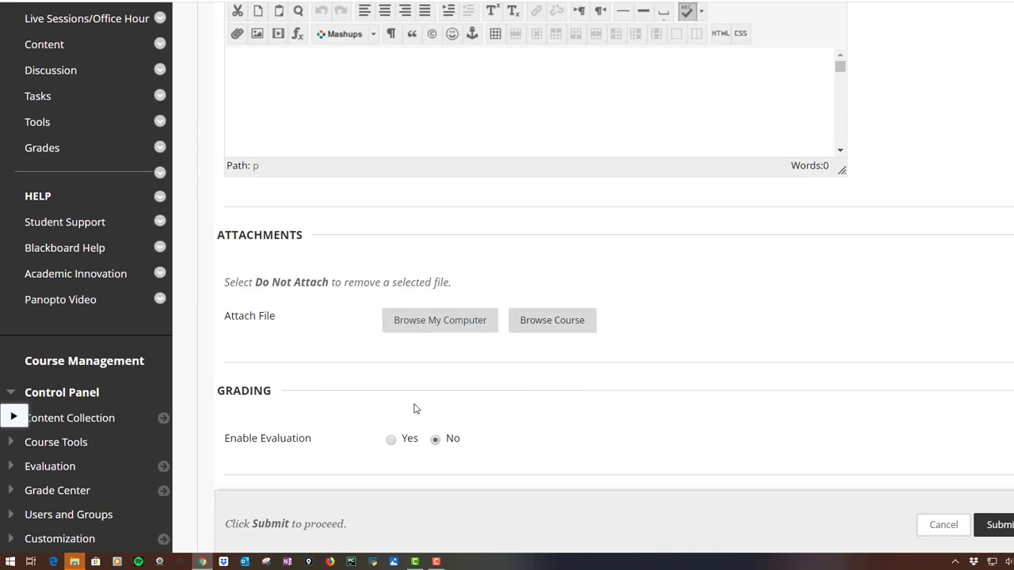
scroll(586, 446, "down", 2)
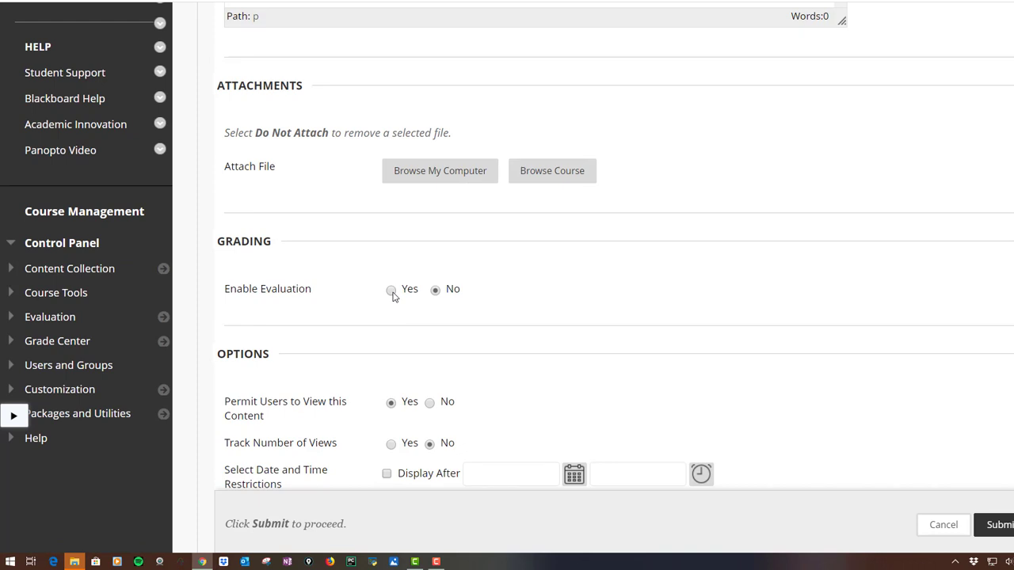
left_click(392, 291)
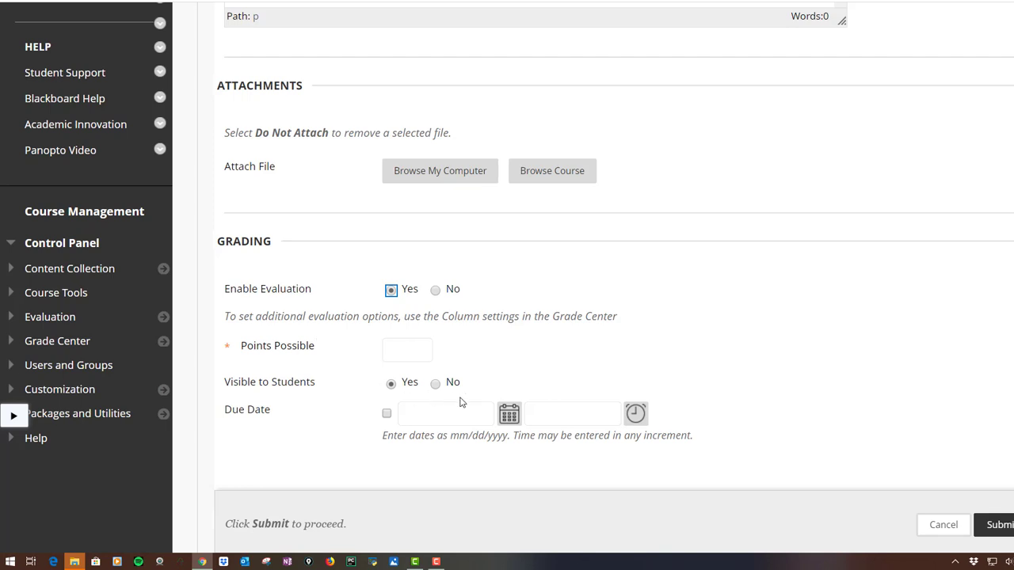
left_click(395, 357)
left_click(737, 328)
scroll(345, 351, "down", 2)
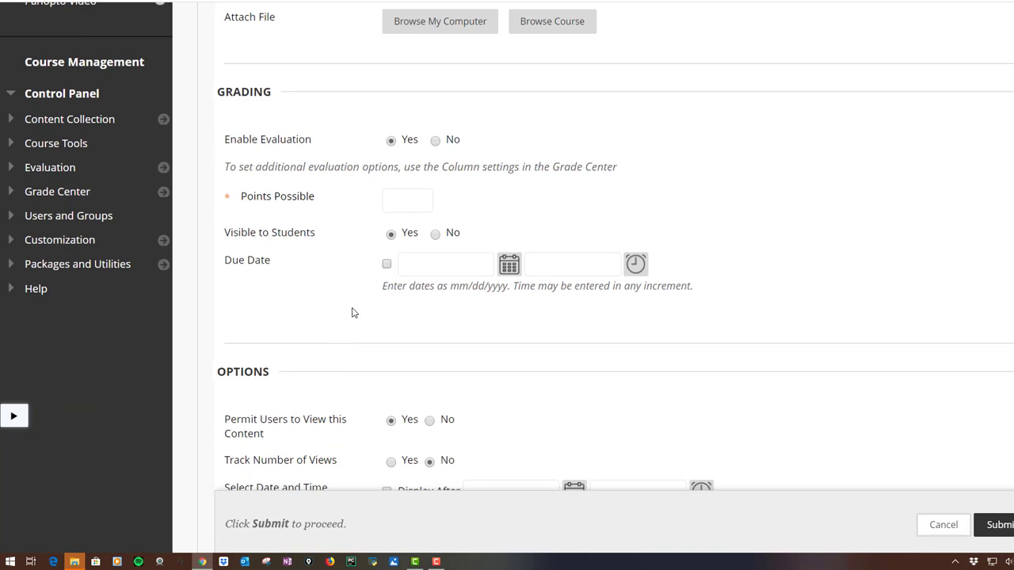
scroll(354, 313, "down", 2)
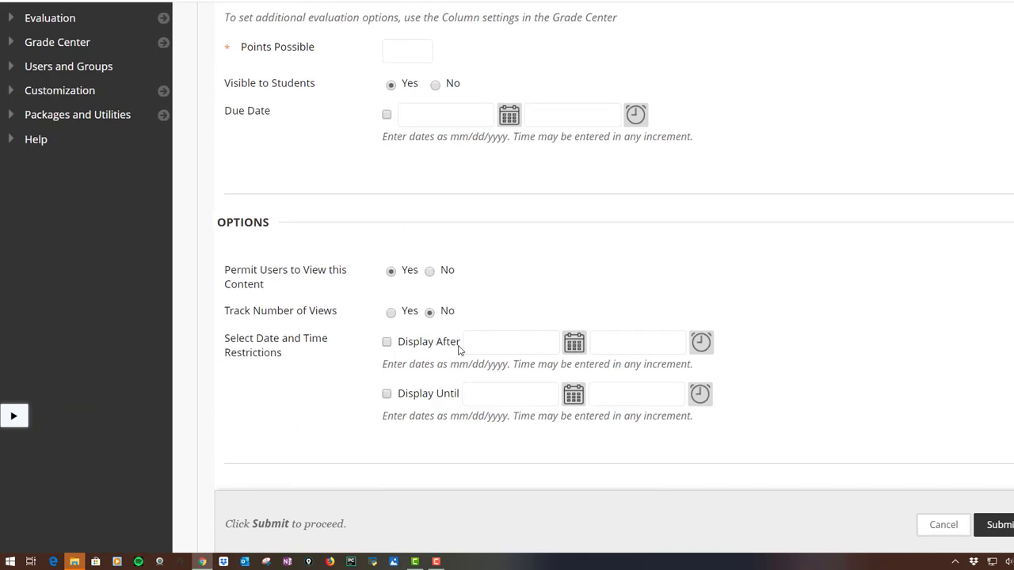
left_click(944, 523)
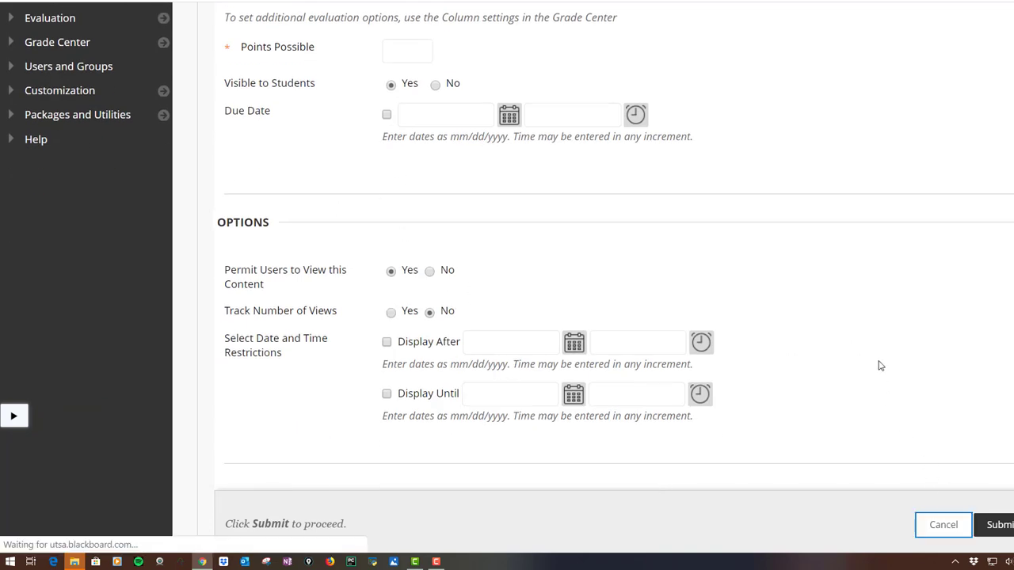
Open the Lecture 1 Review Material link and enter PlayPosit from its bulb management page
scroll(860, 369, "down", 3)
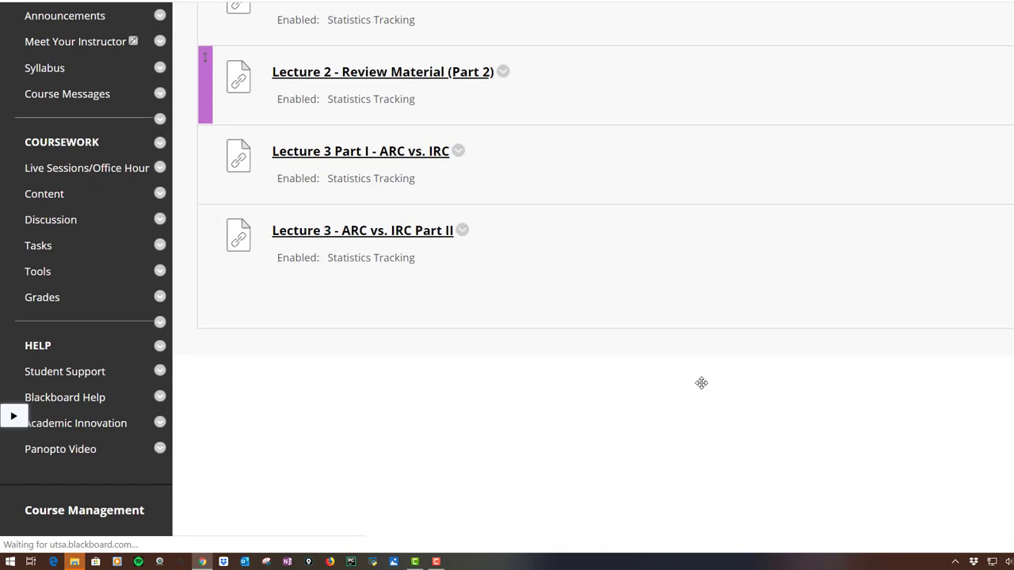
scroll(702, 383, "up", 2)
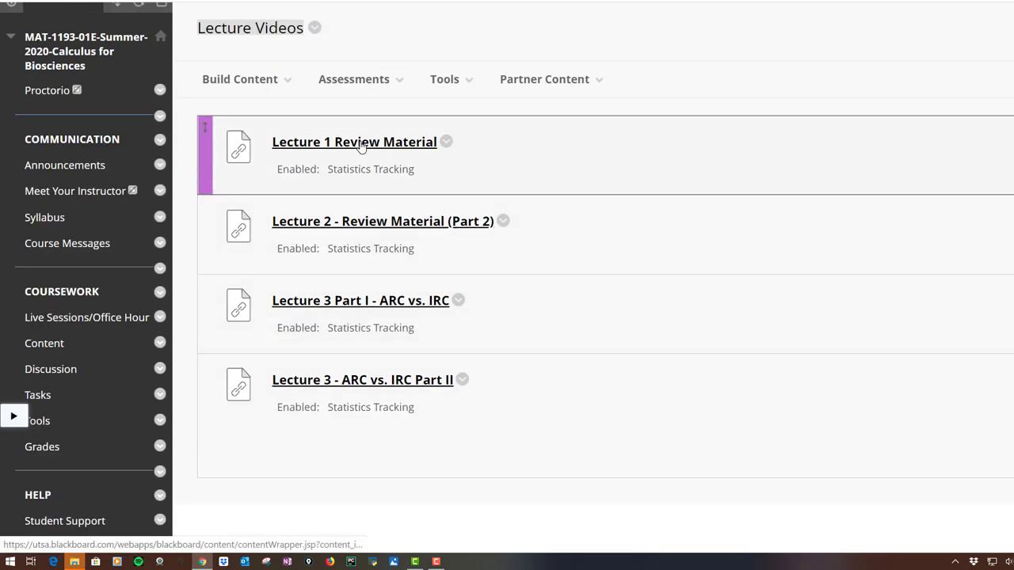
left_click(361, 145)
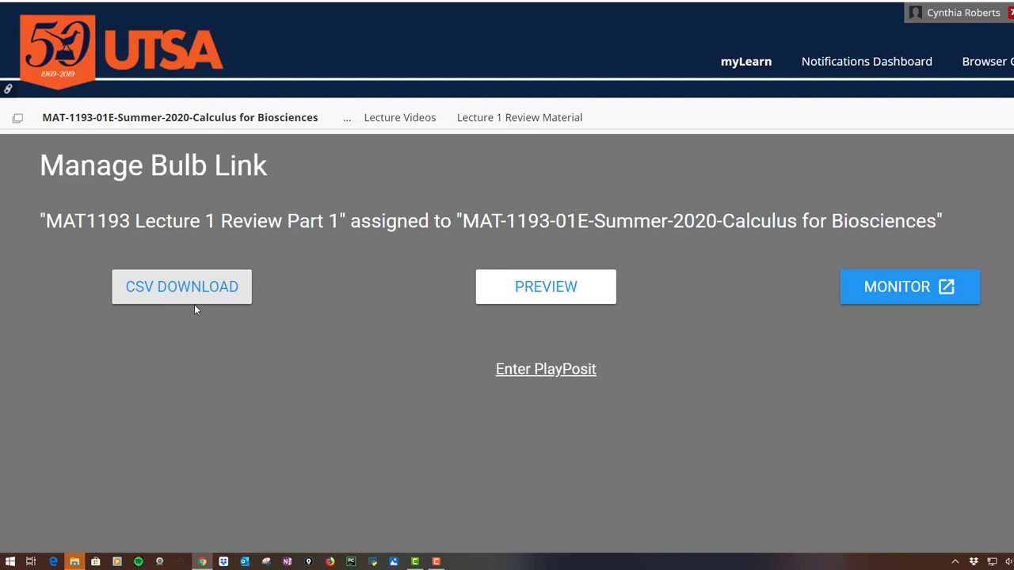
left_click(560, 372)
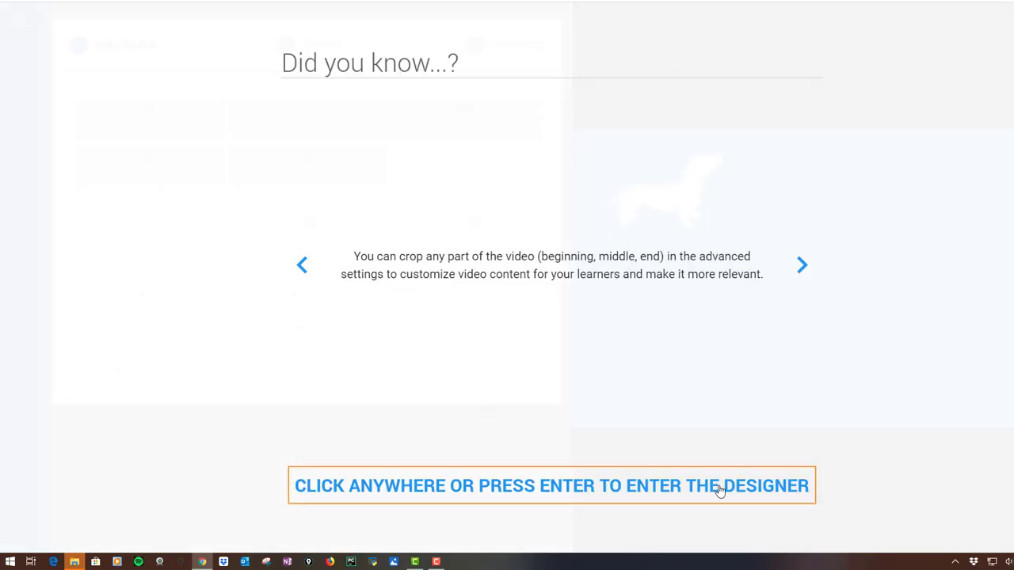
Enter the designer for a new bulb, view YouTube as its video source, and cancel the source selection
left_click(960, 192)
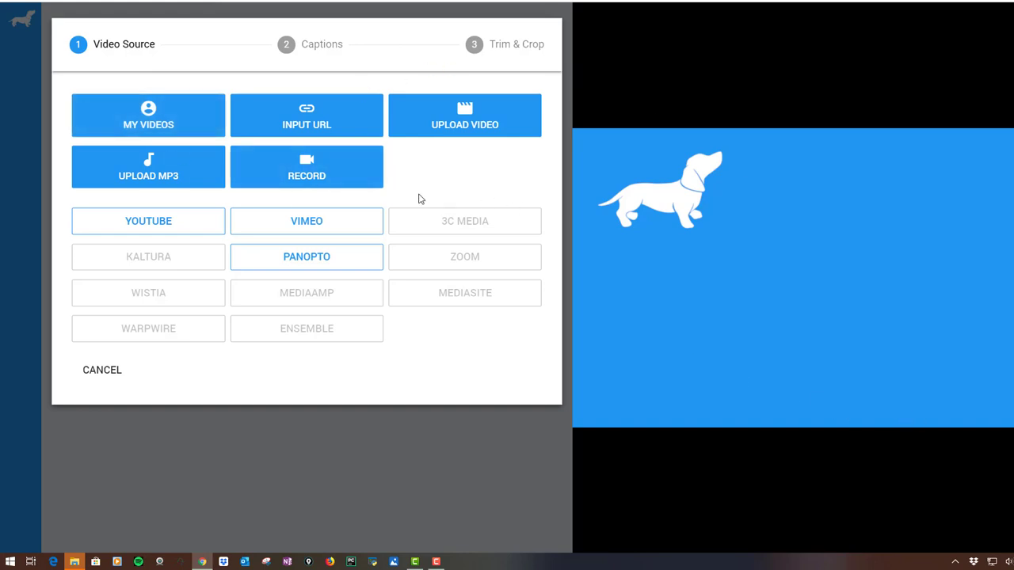
left_click(145, 227)
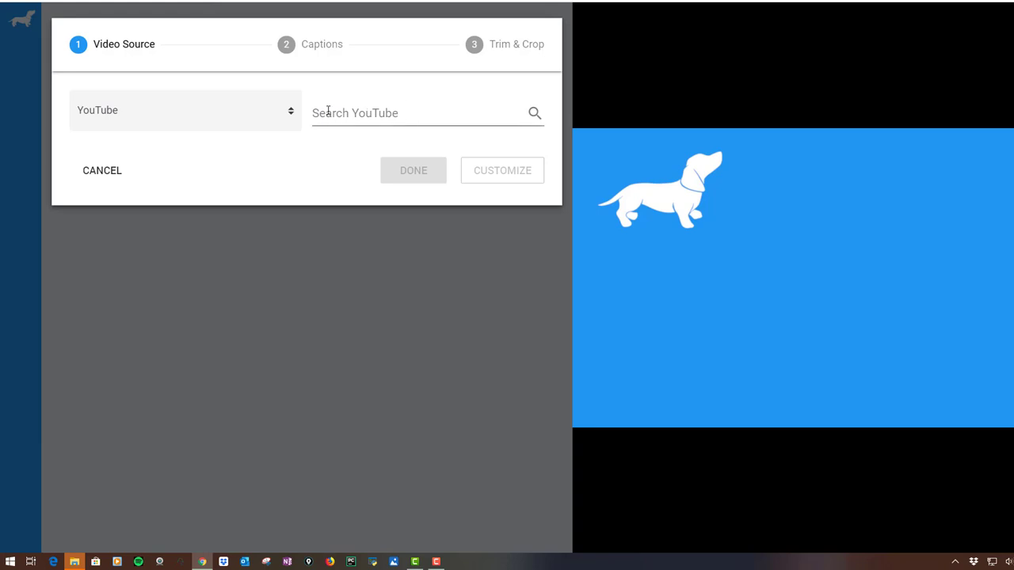
left_click(92, 175)
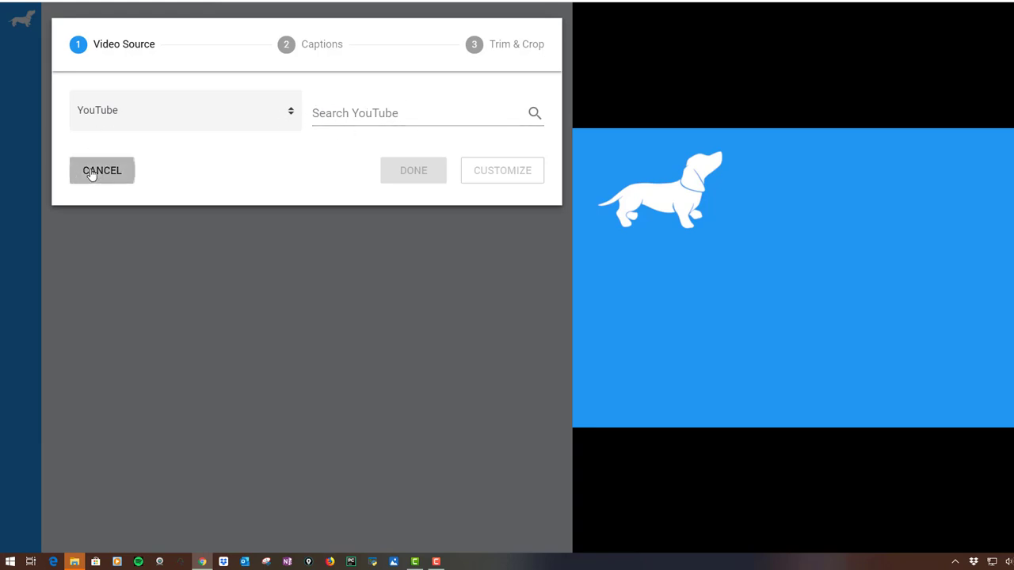
left_click(300, 106)
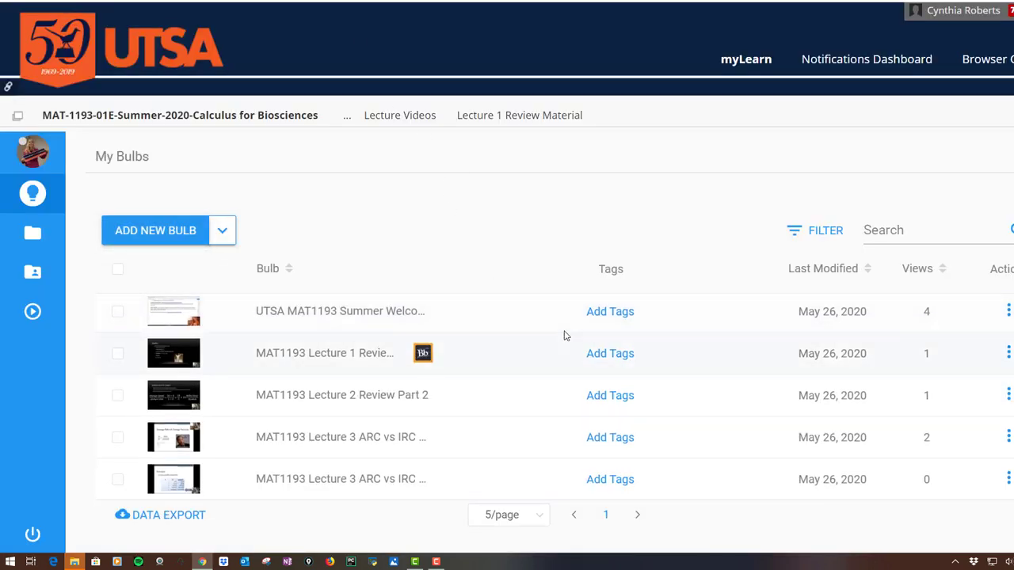
Preview the UTSA MAT1193 Summer Welcome bulb up to its first question
scroll(448, 434, "down", 1)
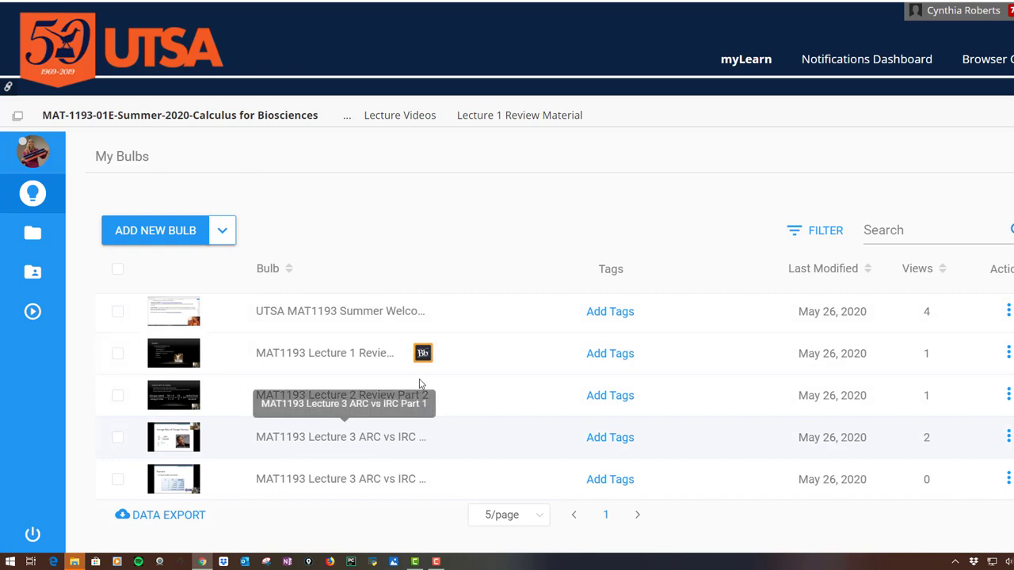
left_click(1009, 311)
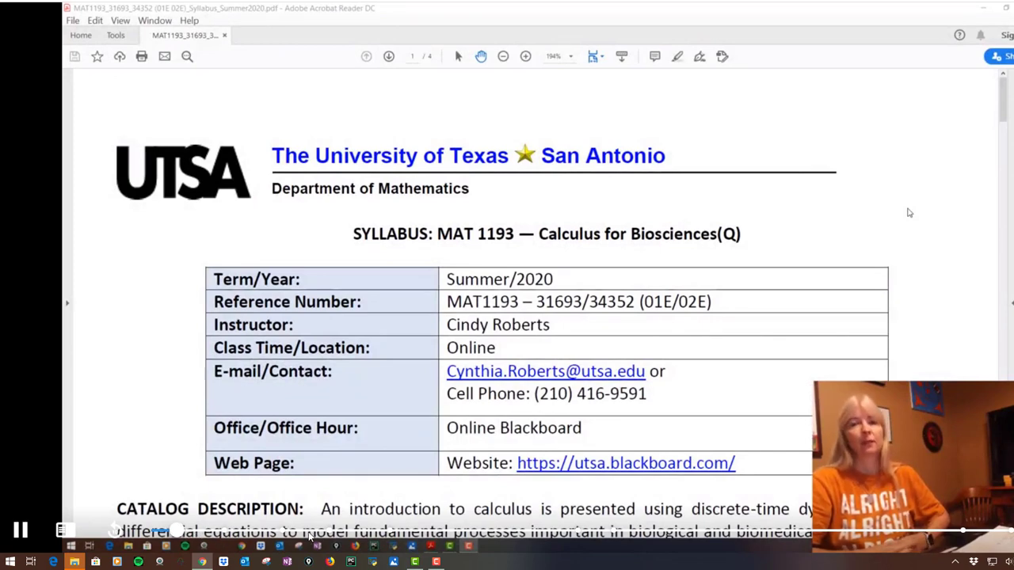
left_click(473, 457)
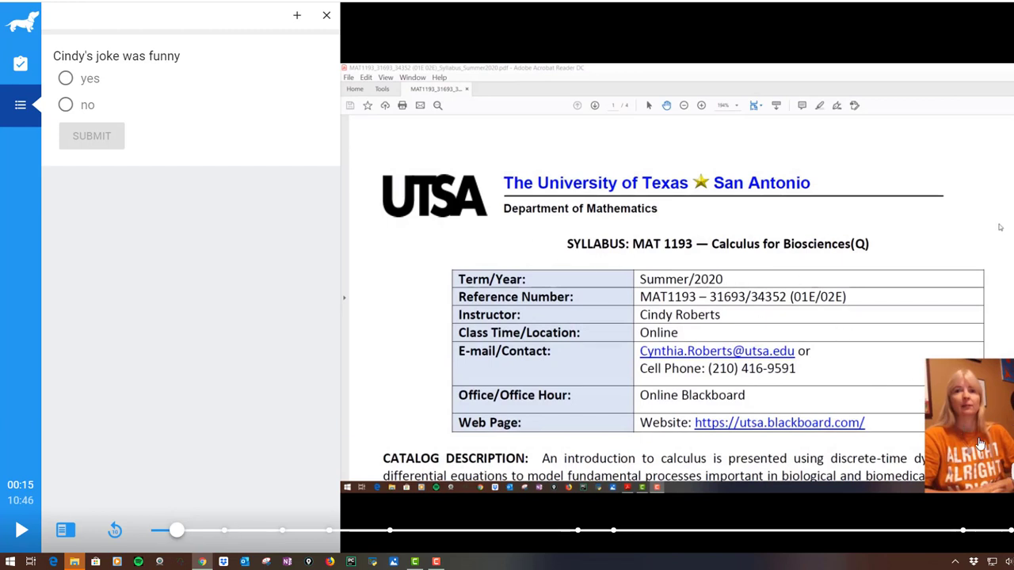
Answer the first question about the joke with yes, submit it and continue the video
left_click(67, 79)
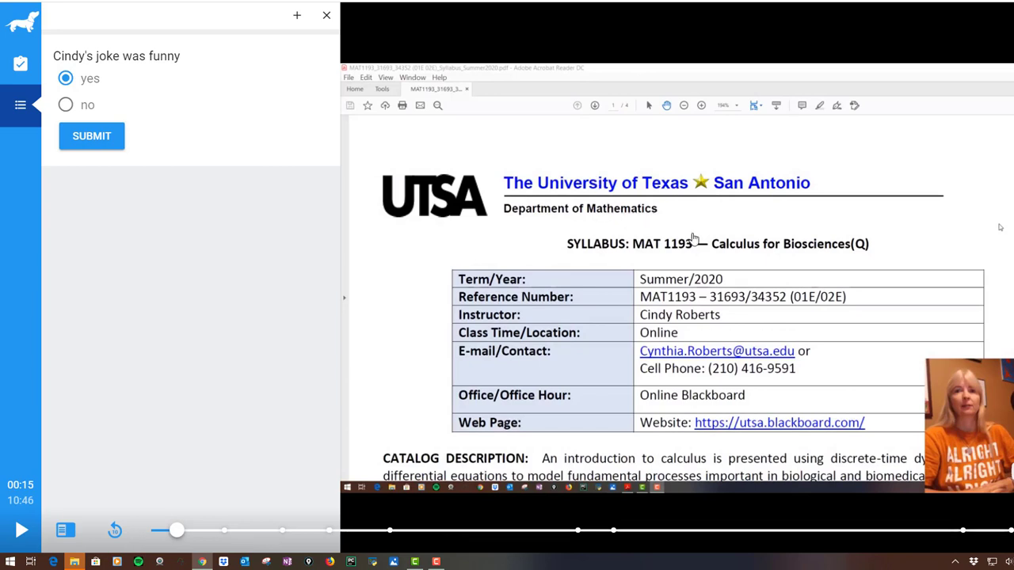
left_click(77, 141)
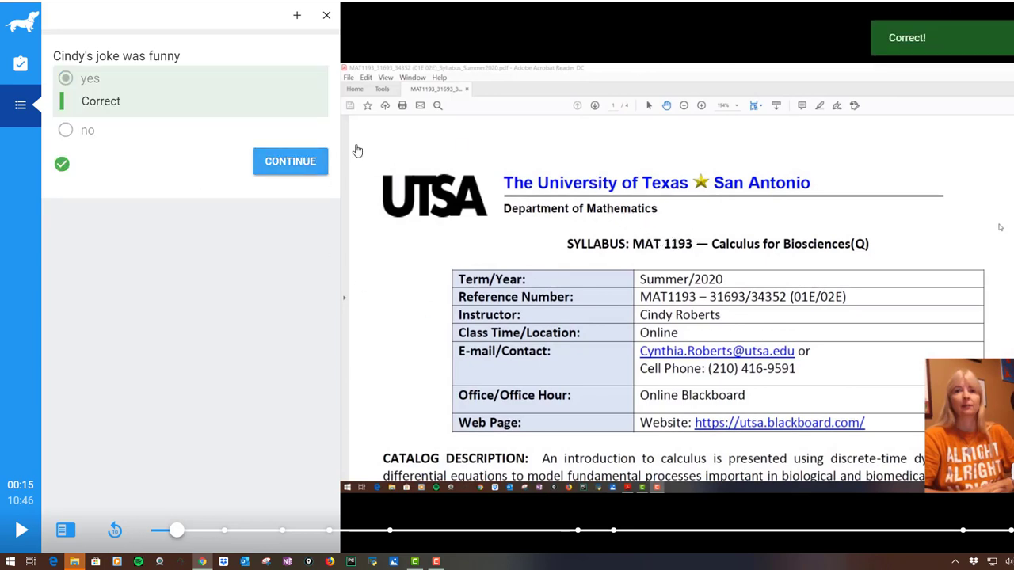
left_click(289, 165)
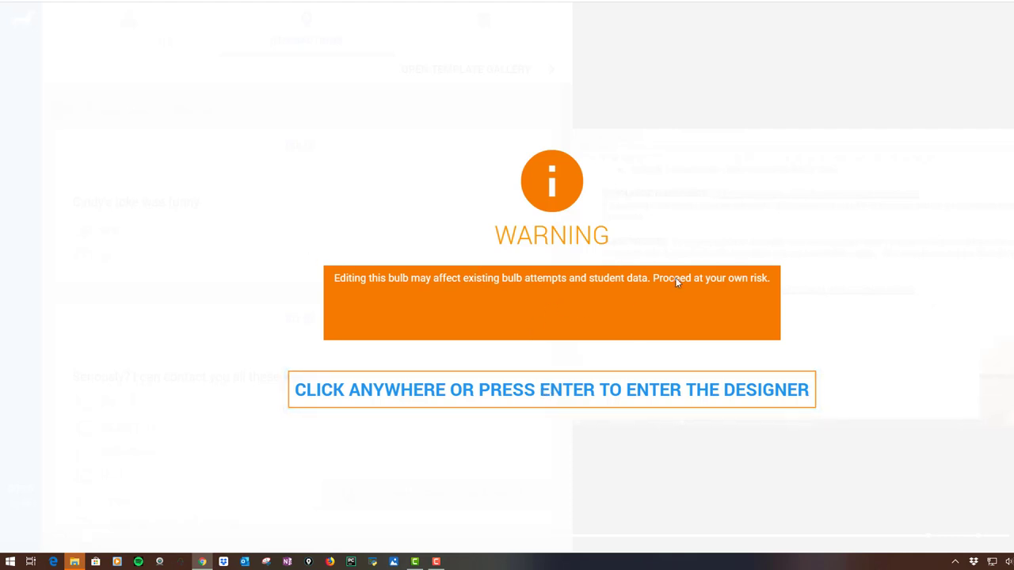
Enter the designer for the welcome bulb and view the available actions for the multiple-choice interaction at 00:16
left_click(492, 397)
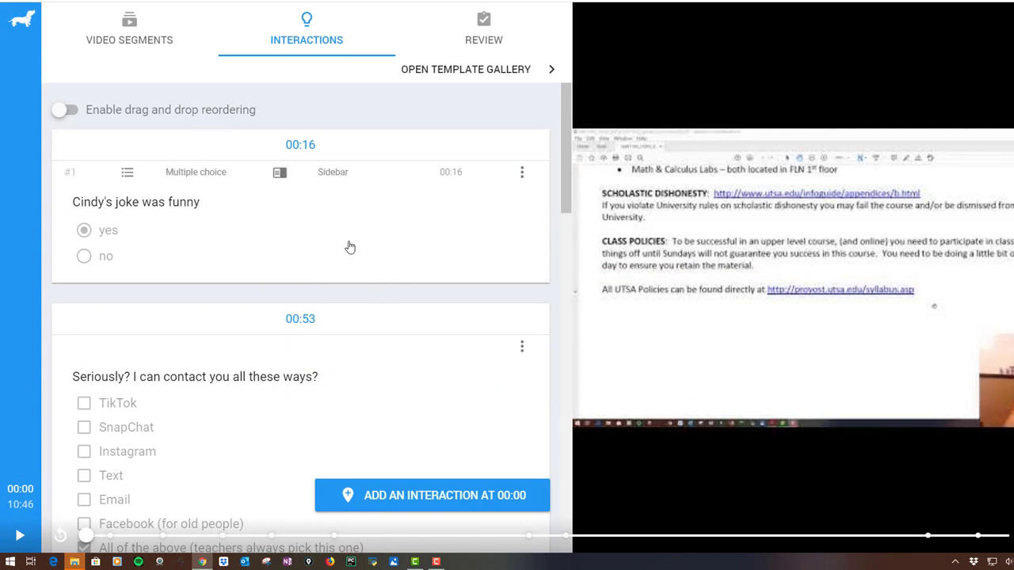
left_click(522, 175)
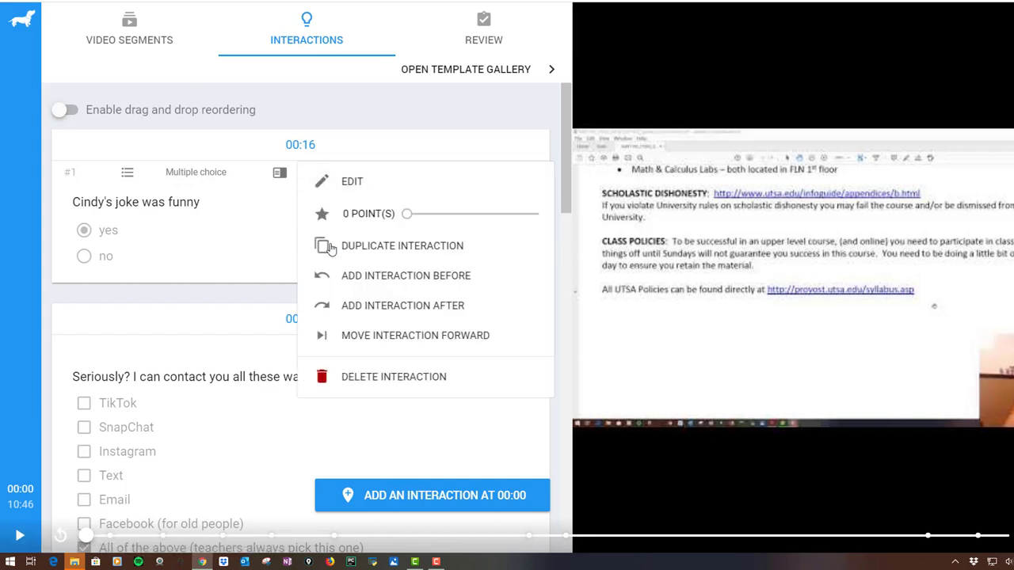
left_click(549, 219)
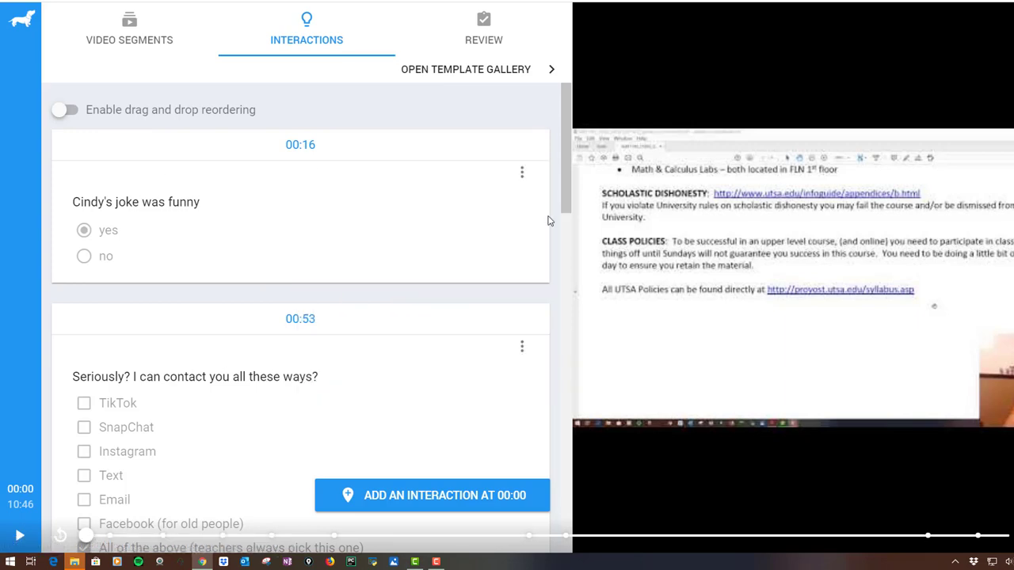
Look through the welcome bulb's interactions from 00:16 down to the discussion at 05:35 and the question at 09:48
scroll(528, 297, "down", 2)
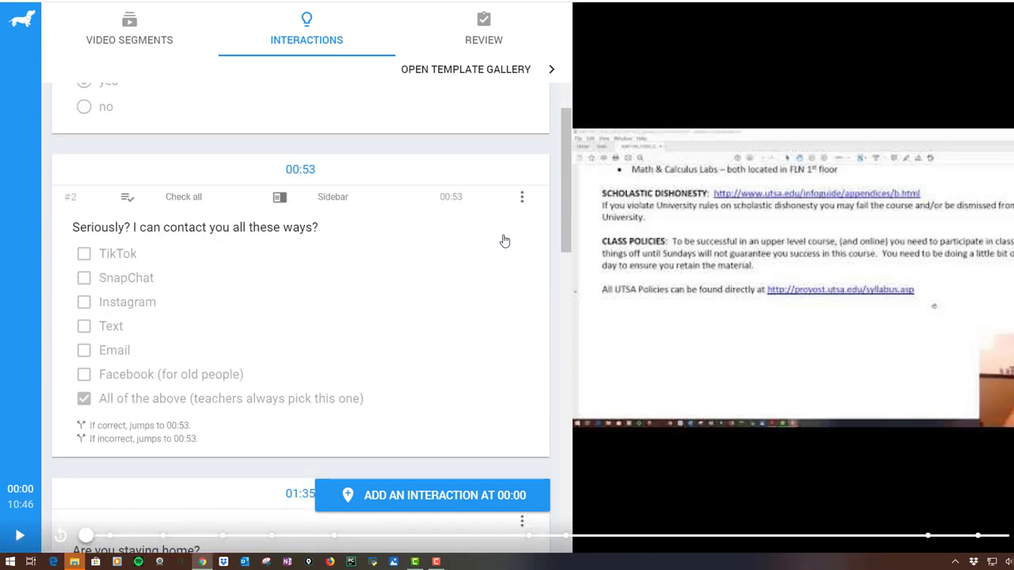
scroll(468, 255, "down", 4)
scroll(468, 255, "down", 4)
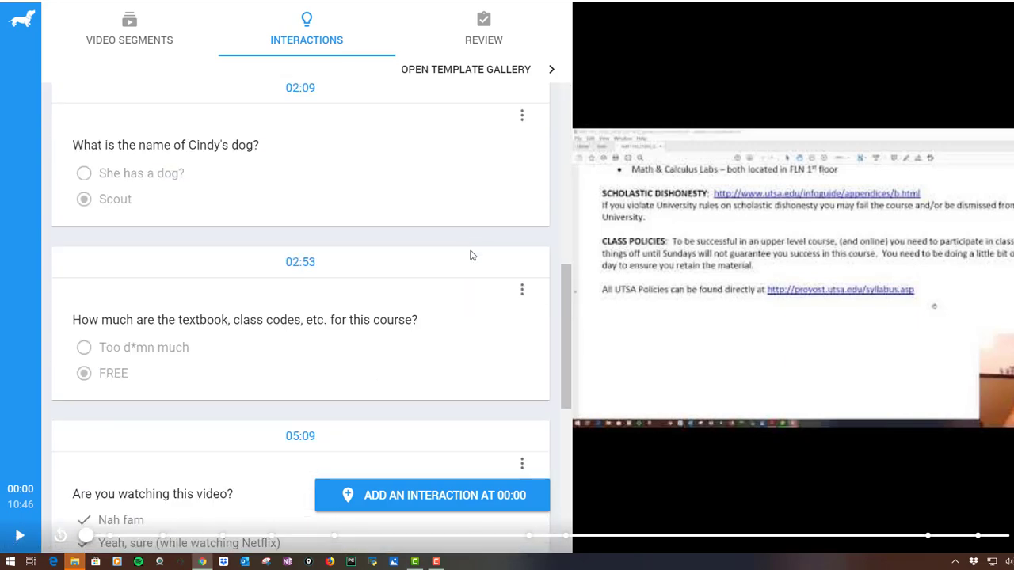
scroll(440, 299, "down", 2)
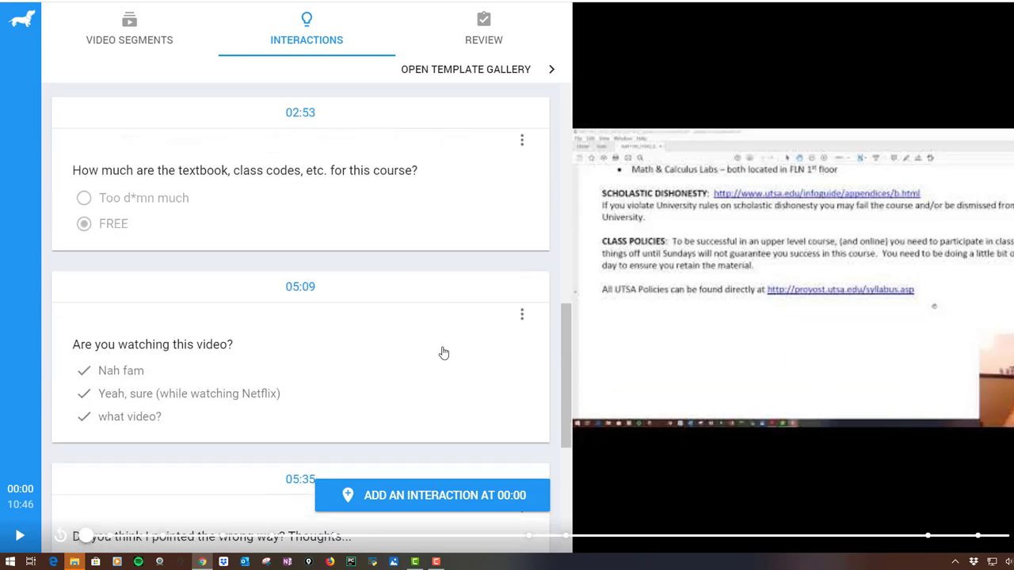
scroll(446, 361, "down", 2)
scroll(473, 364, "up", 2)
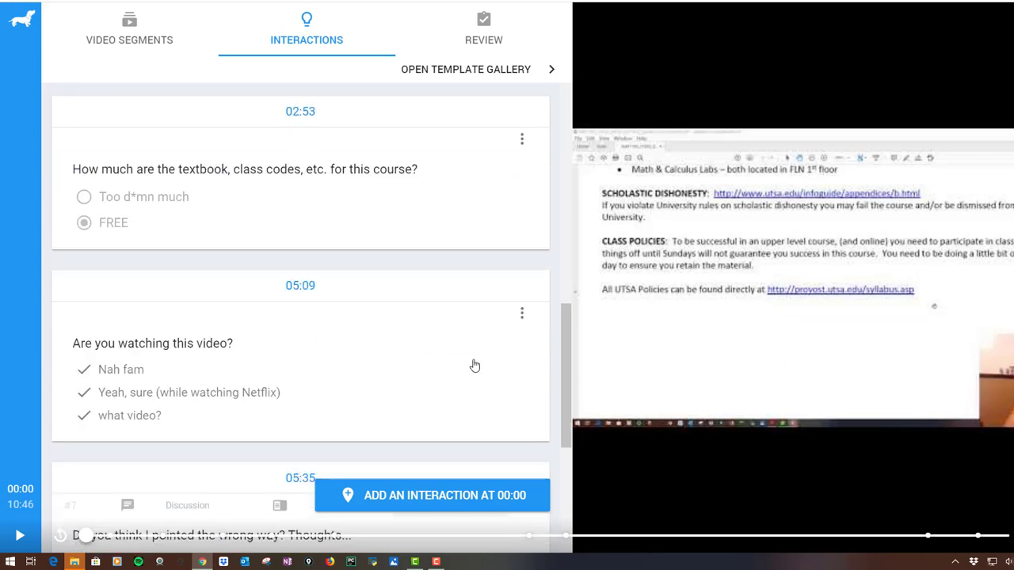
scroll(471, 358, "down", 1)
scroll(472, 358, "down", 3)
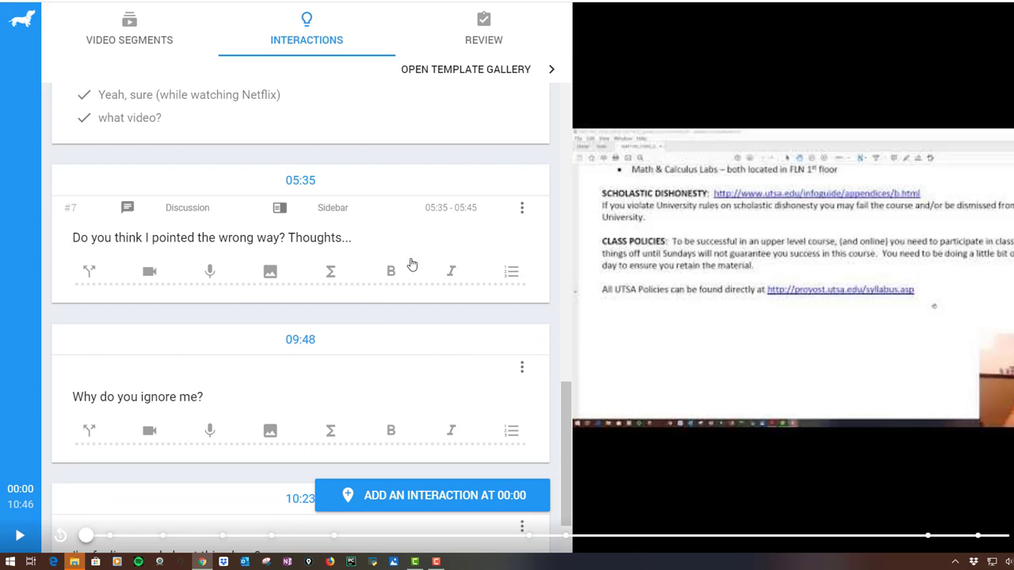
View the available actions for the multiple-choice interaction at 02:53 about textbook and class code costs, and return to the first interaction
scroll(447, 206, "up", 6)
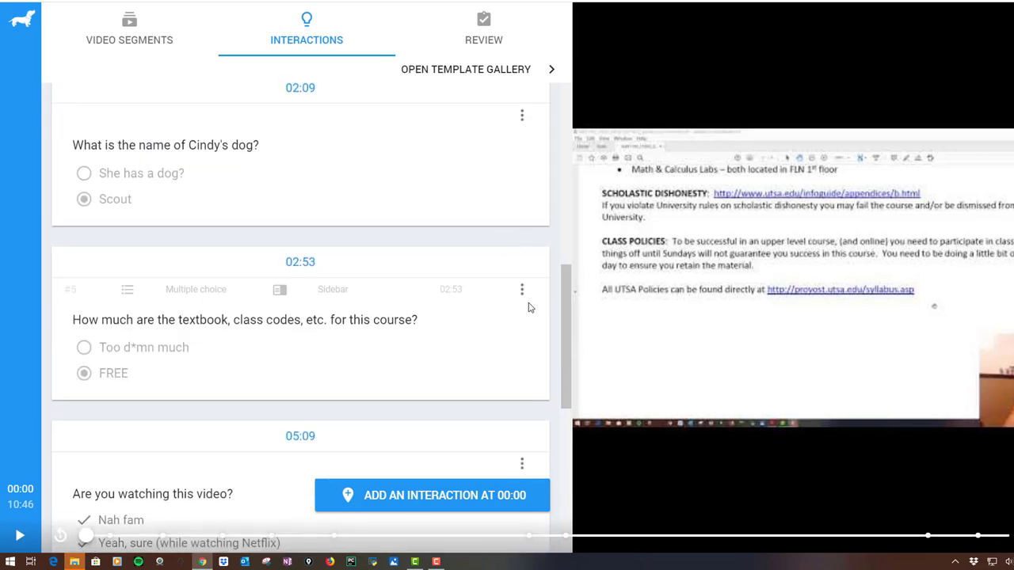
left_click(522, 291)
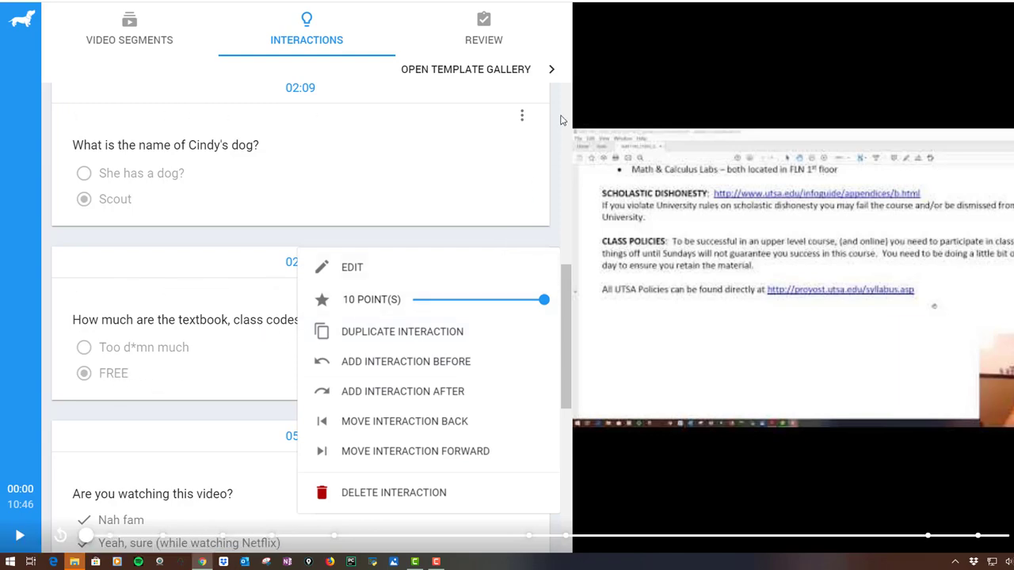
scroll(561, 102, "up", 10)
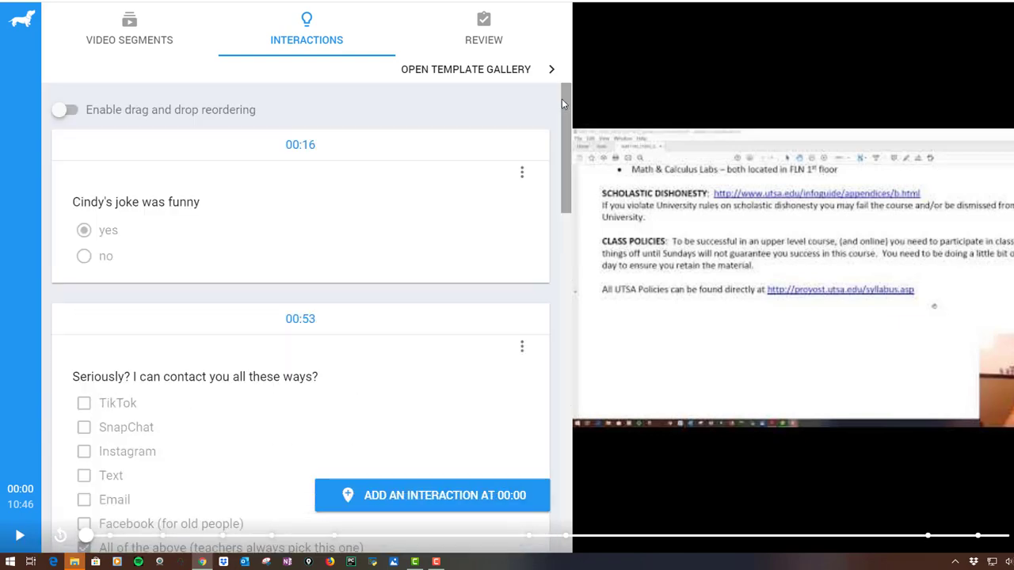
Start a new multiple-choice interaction at 00:00 and open its question text for editing
left_click(360, 497)
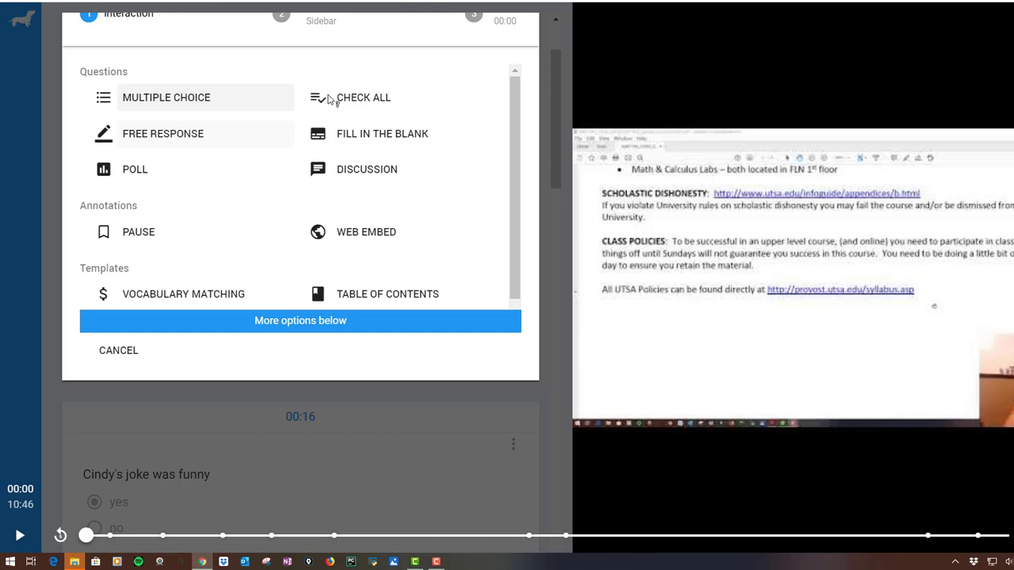
left_click(179, 101)
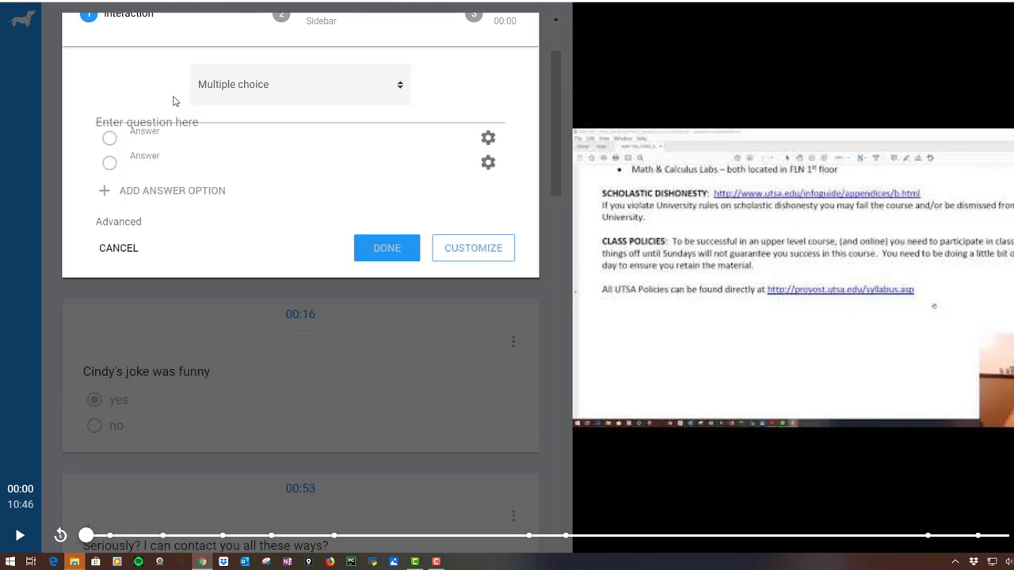
left_click(194, 135)
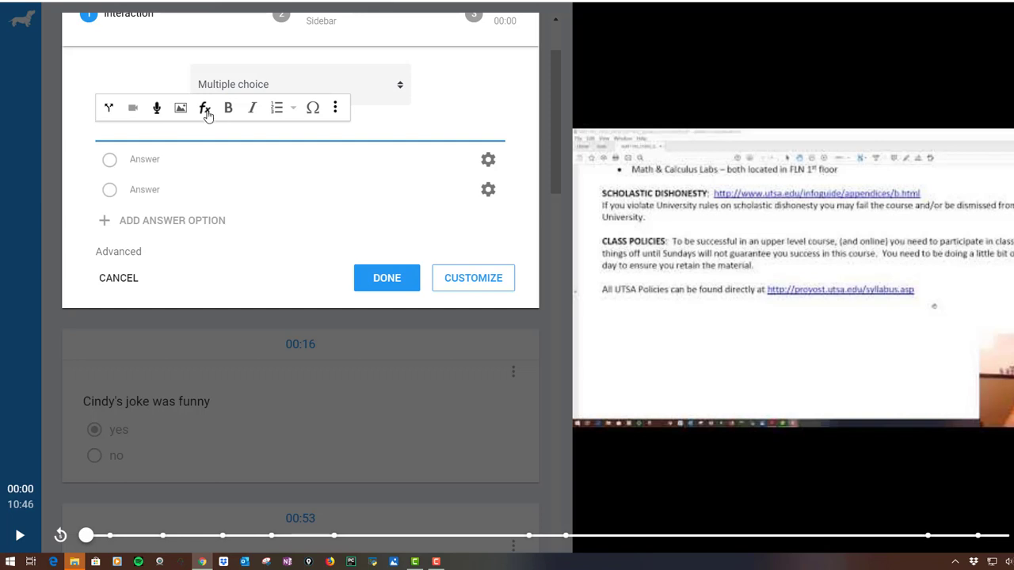